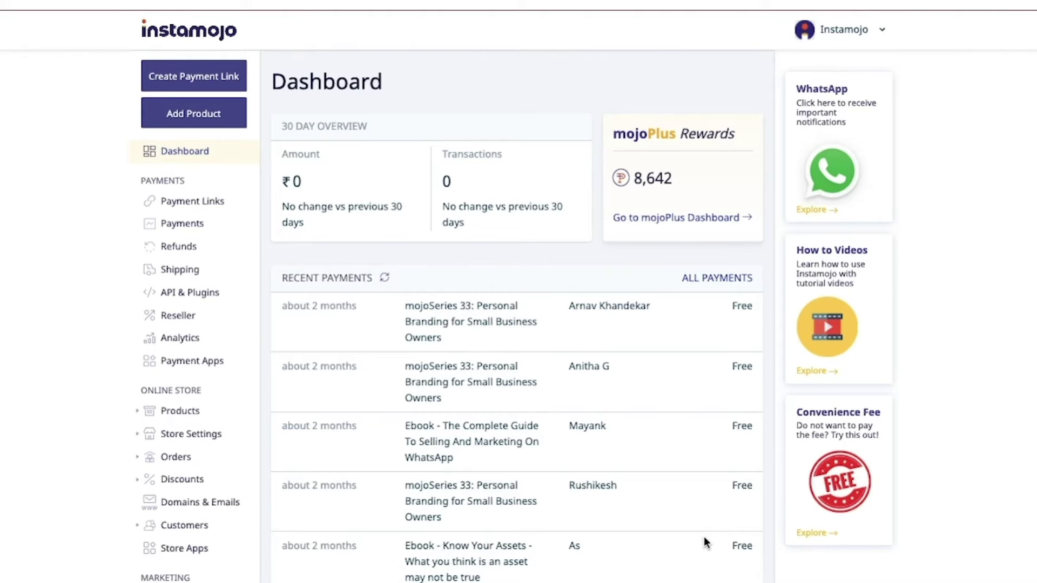
Keep Shopping-Store as the store type in the profile and save it.
left_click(173, 441)
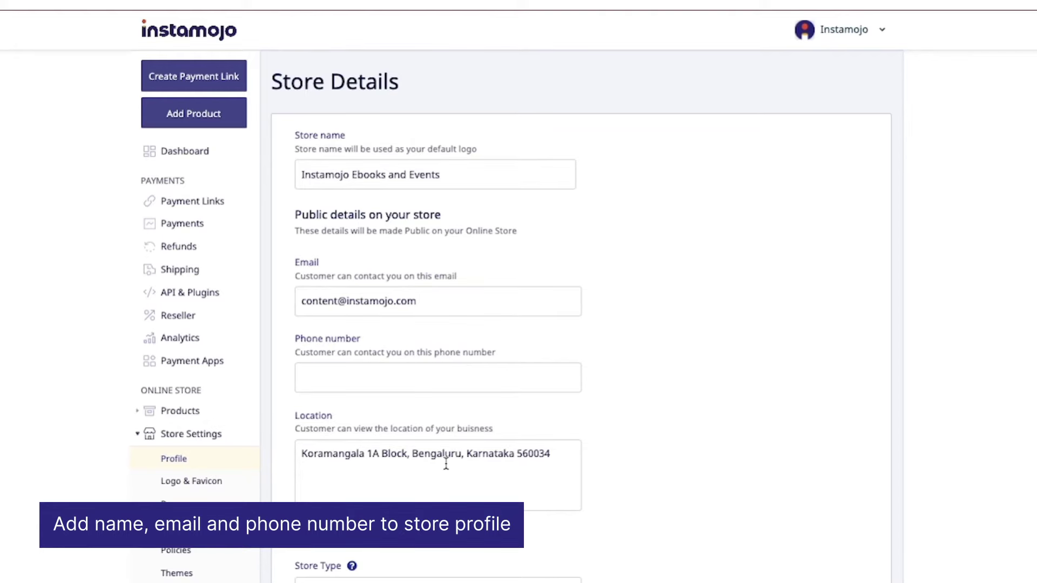
scroll(446, 464, "down", 2)
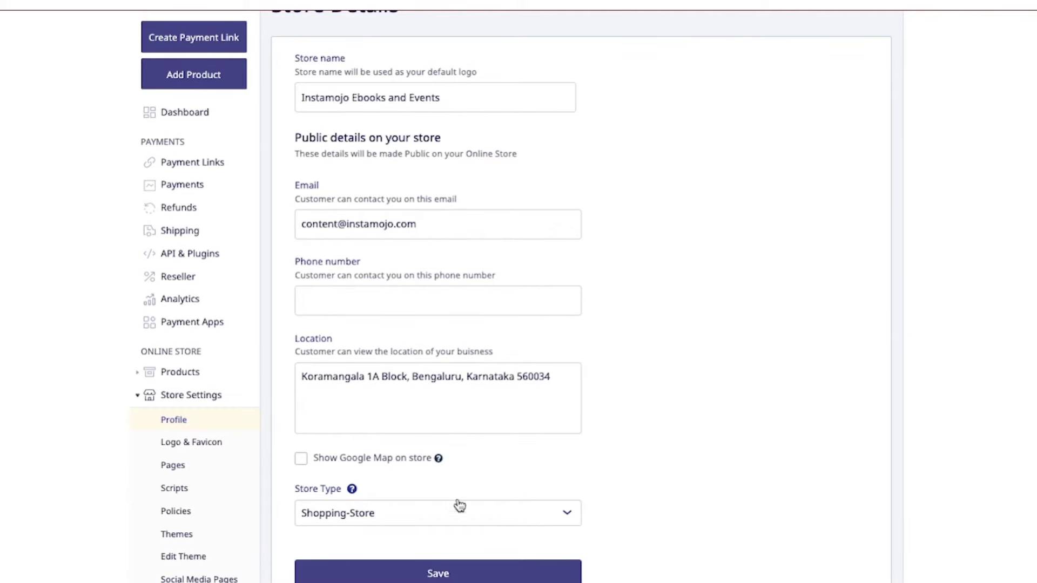
scroll(457, 505, "down", 1)
left_click(467, 486)
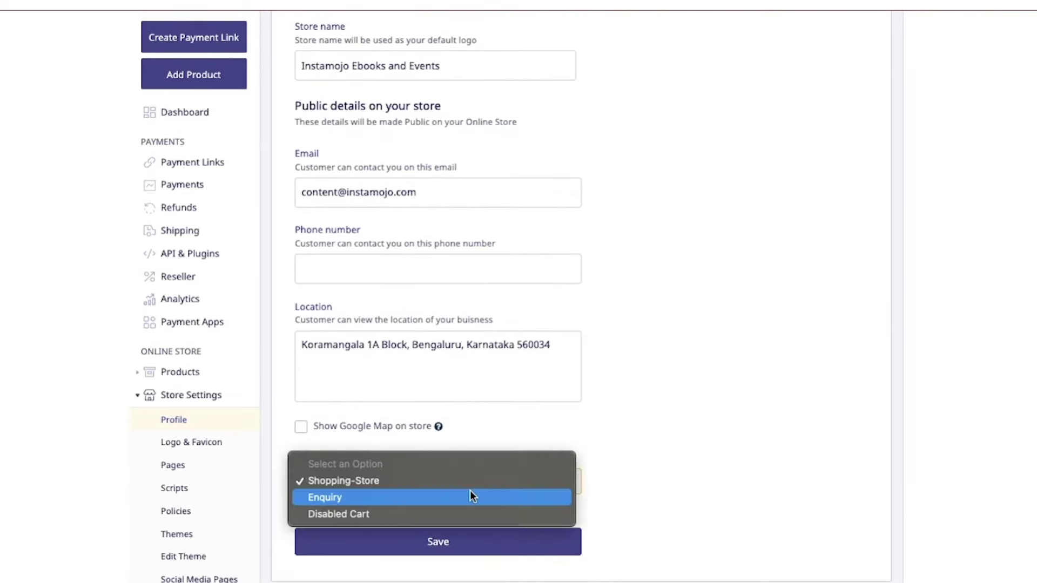
left_click(470, 480)
left_click(452, 546)
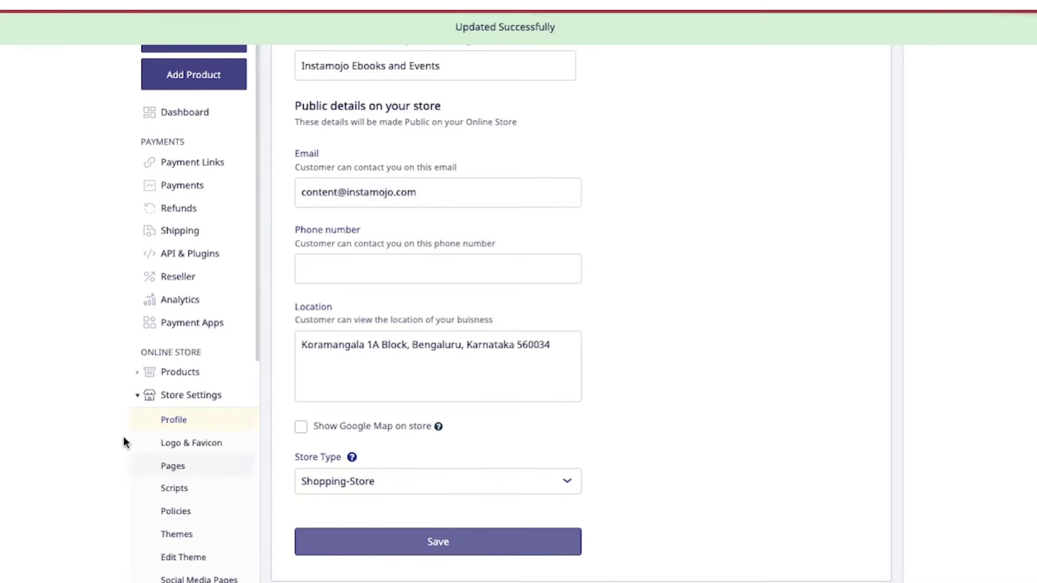
Open the Logo & Favicon settings and review the current store logo and favicon images.
left_click(186, 451)
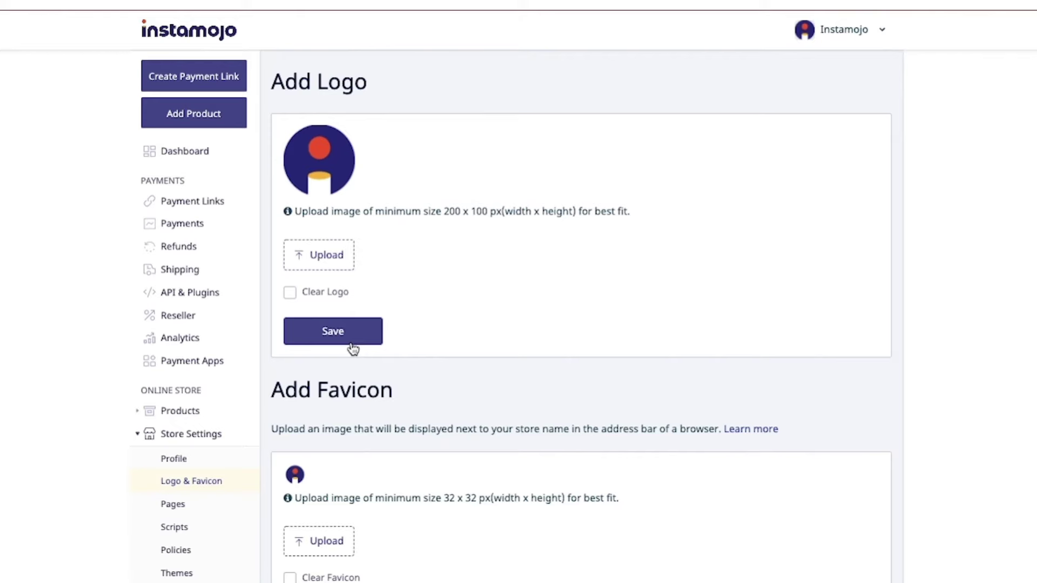
scroll(360, 424, "down", 1)
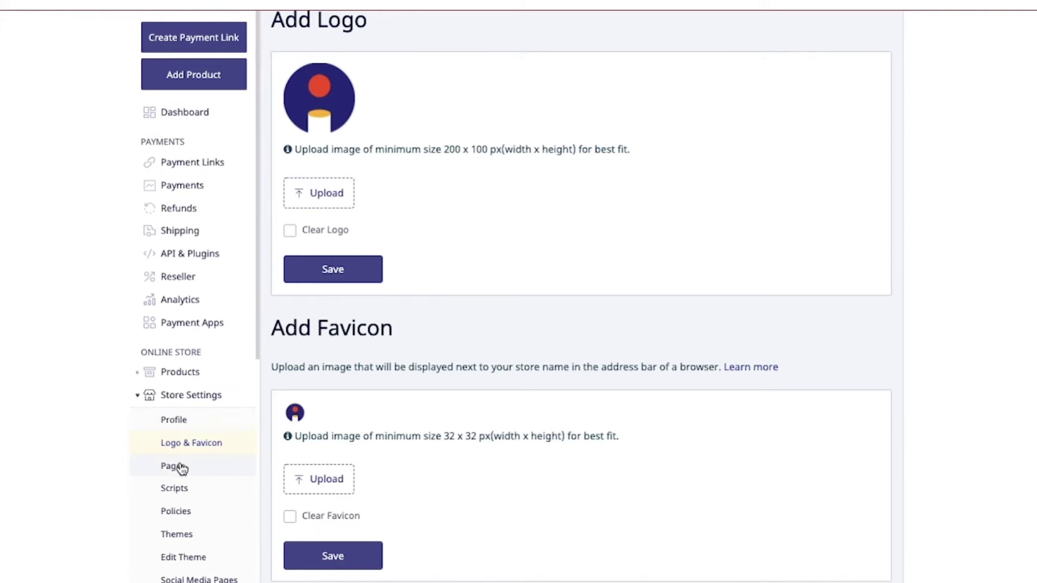
scroll(182, 478, "down", 1)
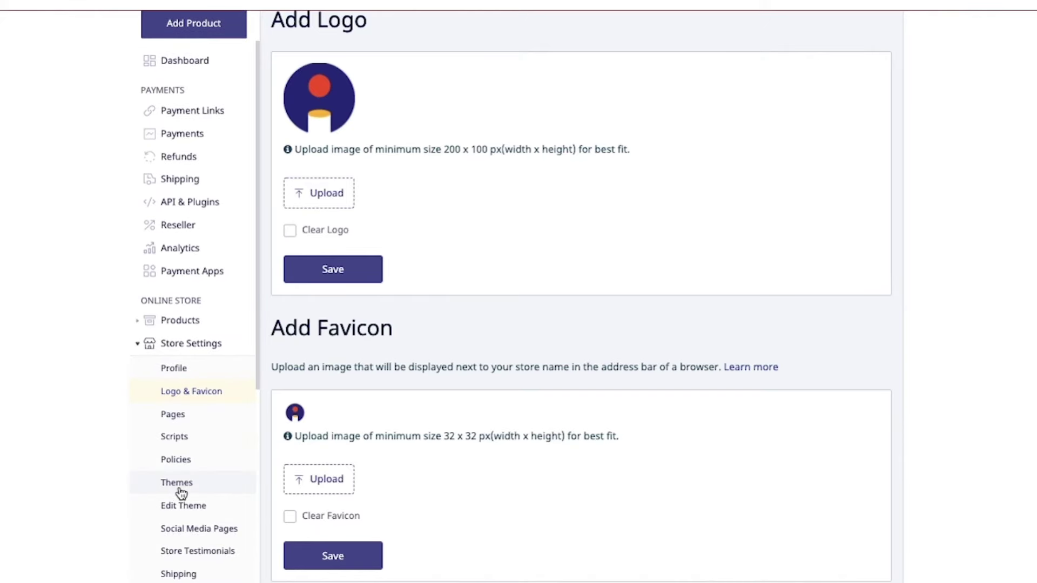
Browse the store themes gallery, where Cipher is the applied theme.
left_click(178, 488)
scroll(573, 457, "down", 3)
scroll(573, 456, "down", 3)
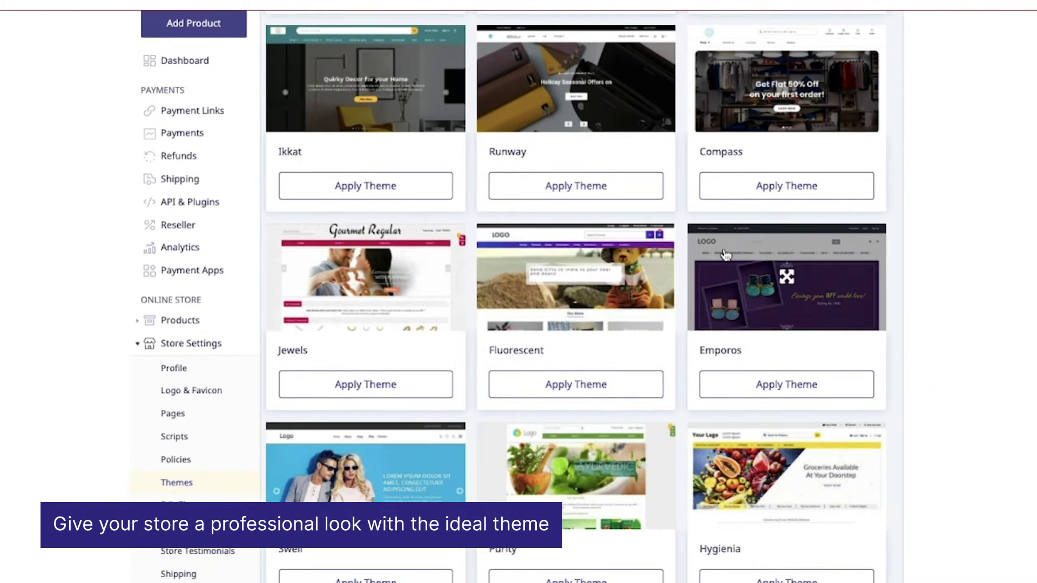
scroll(752, 292, "up", 3)
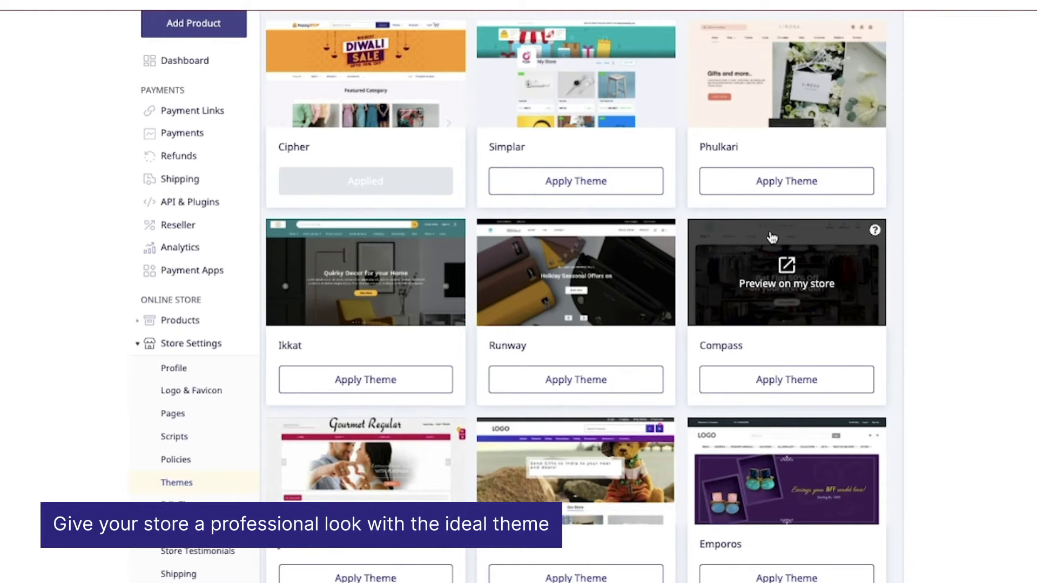
Preview the Compass theme on the storefront, then close the preview.
left_click(783, 270)
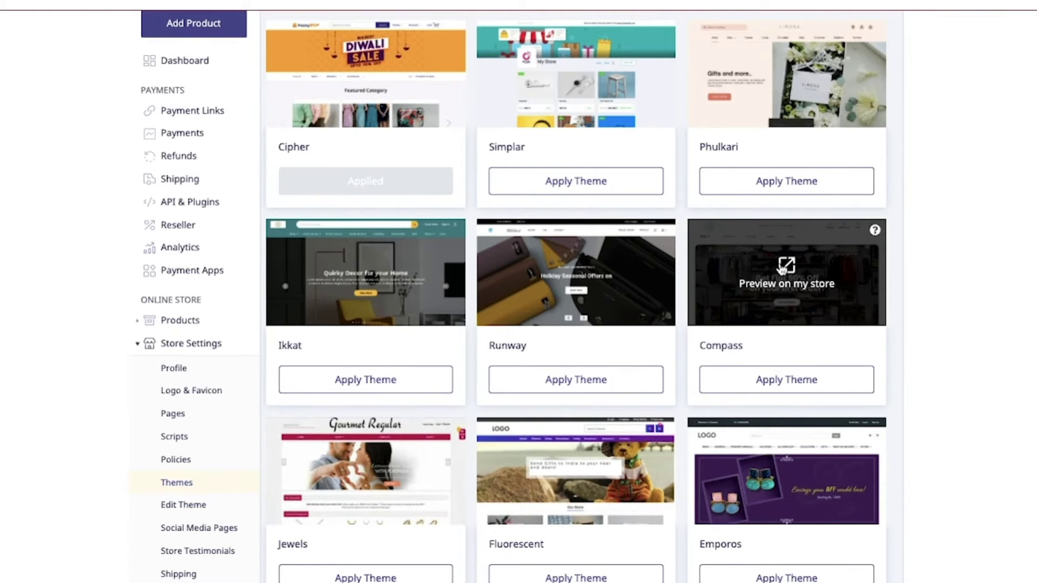
scroll(461, 368, "down", 10)
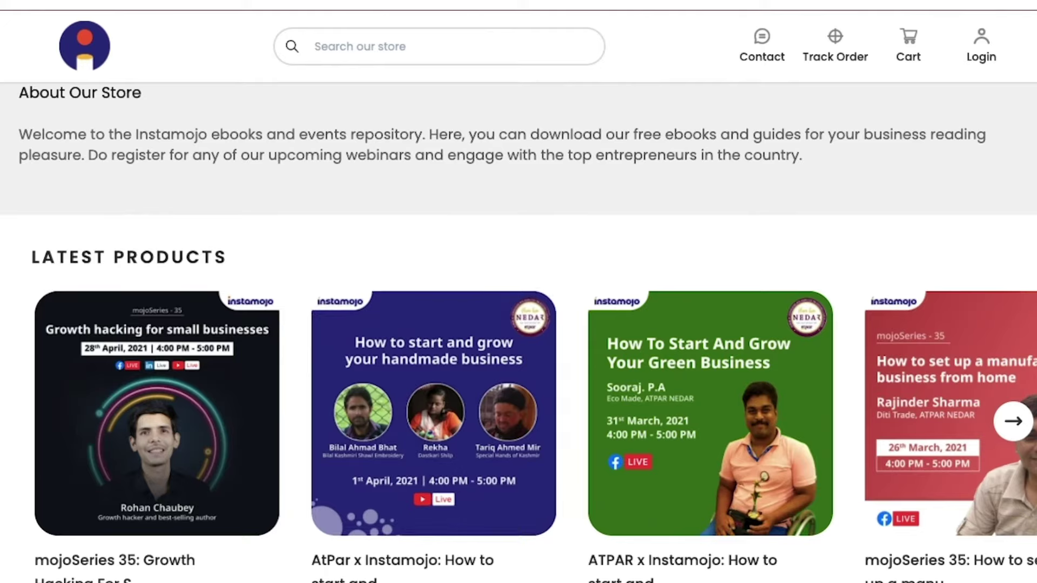
key("ctrl+w")
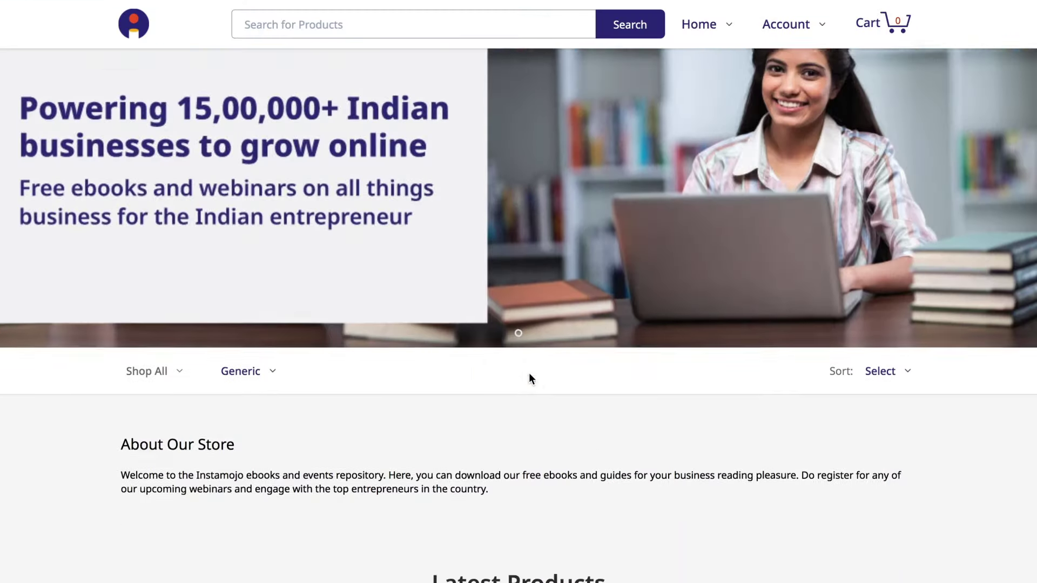
scroll(529, 377, "down", 15)
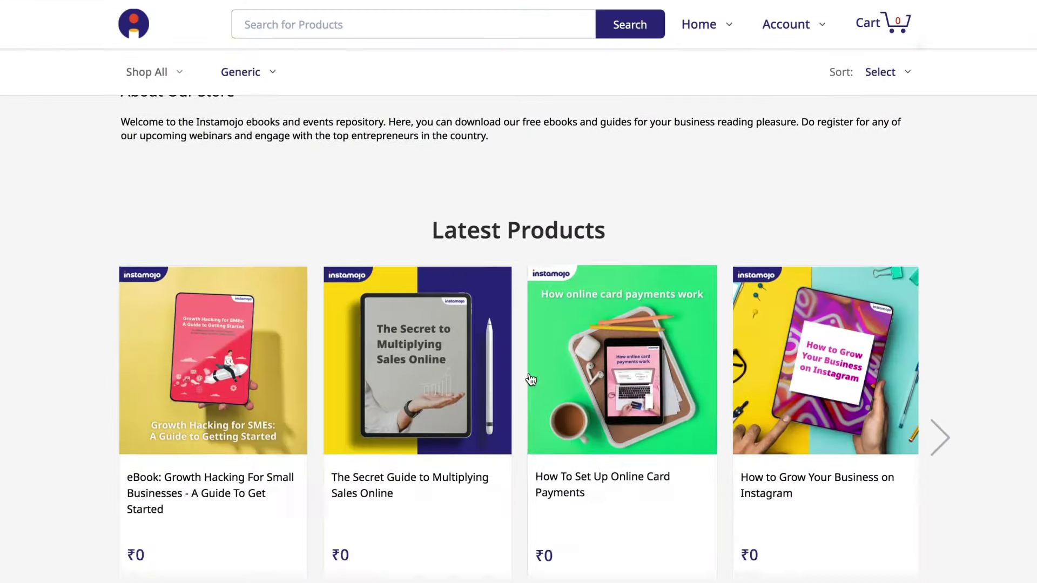
scroll(529, 377, "down", 6)
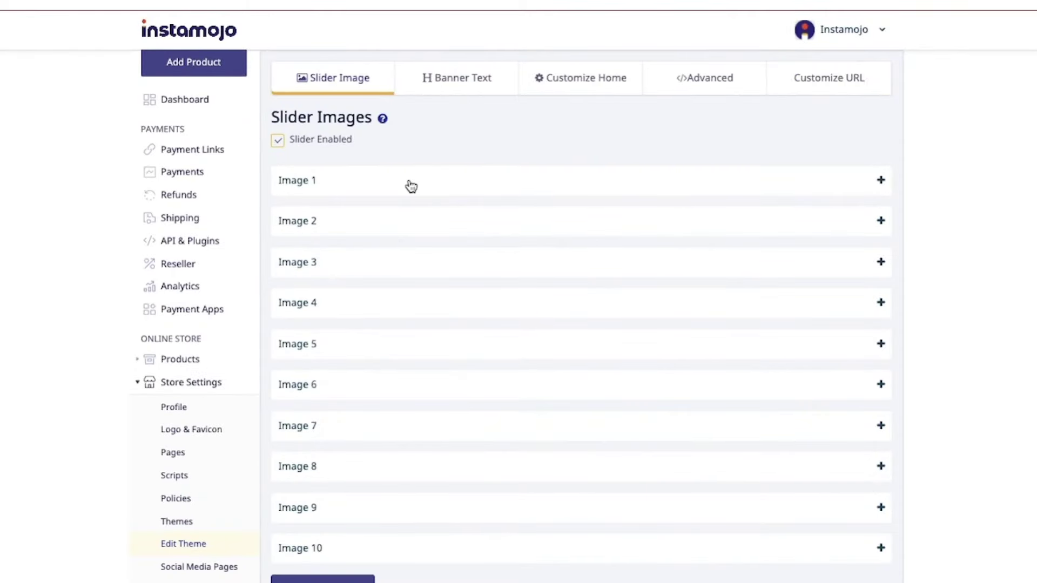
Expand the first and second slider image settings and view the banner text settings.
left_click(410, 186)
scroll(341, 287, "down", 2)
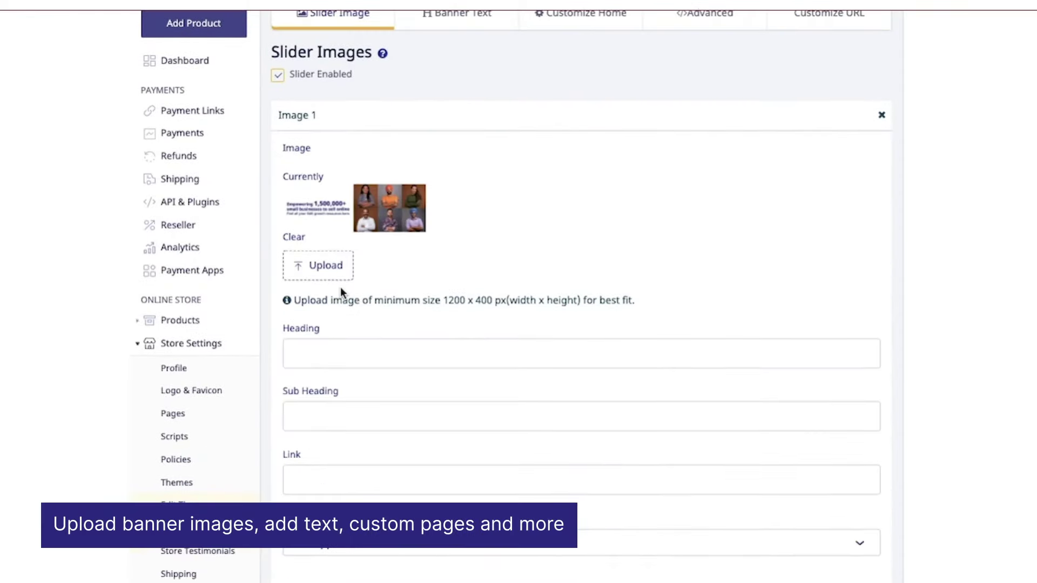
left_click(368, 348)
scroll(366, 378, "down", 4)
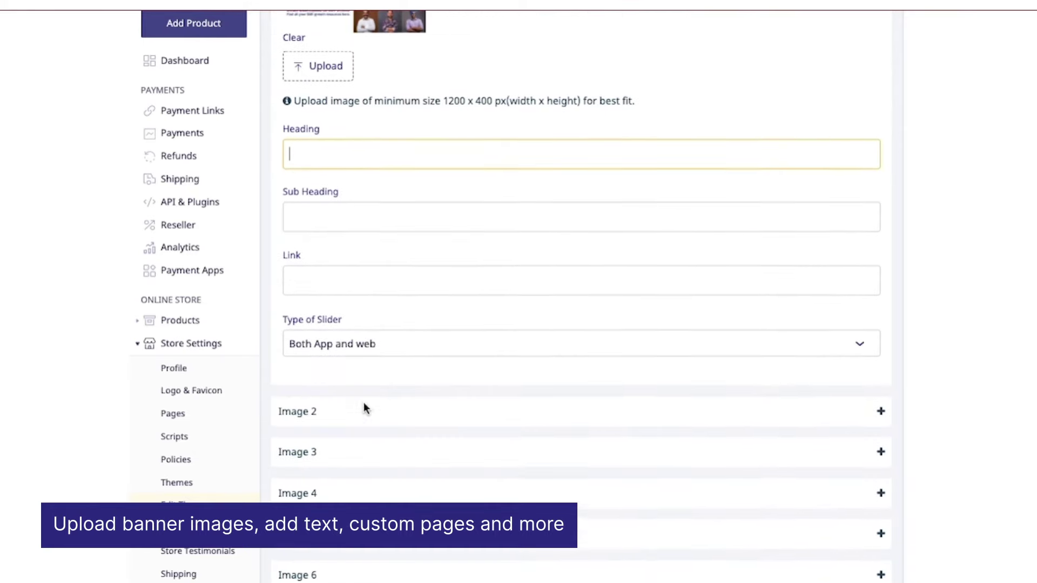
left_click(365, 420)
scroll(361, 403, "down", 10)
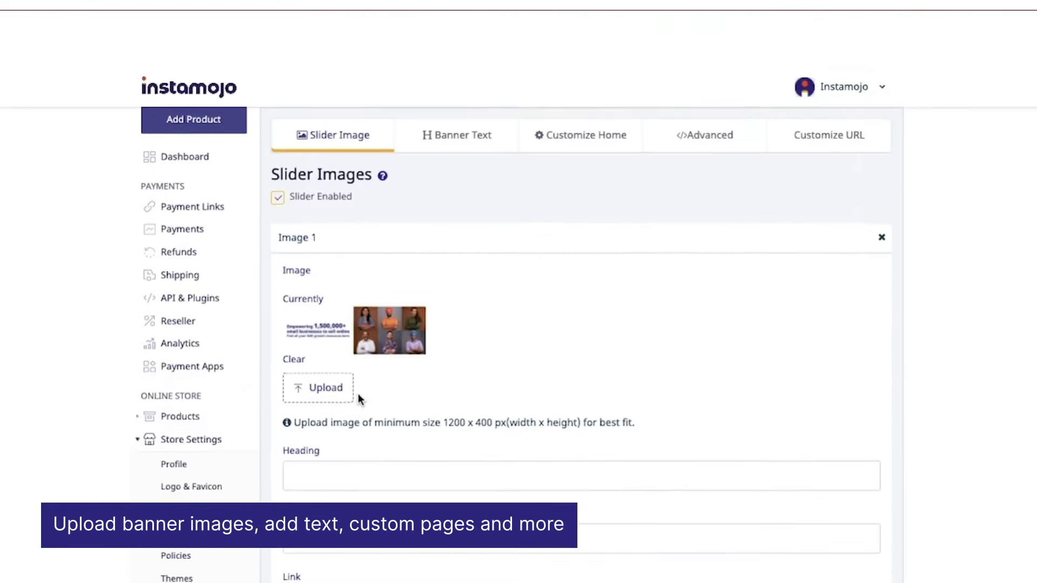
scroll(358, 399, "down", 1)
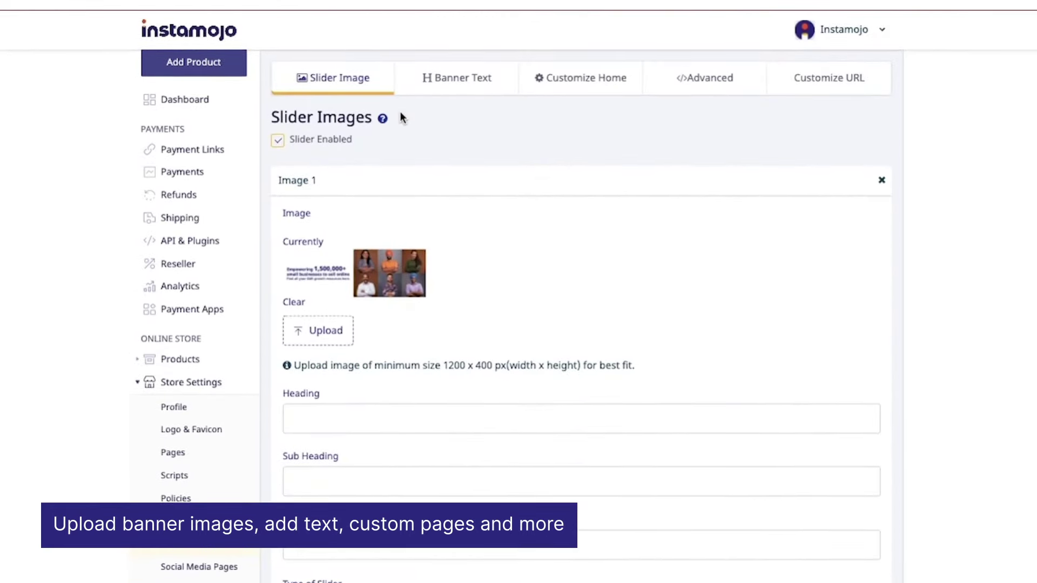
left_click(447, 96)
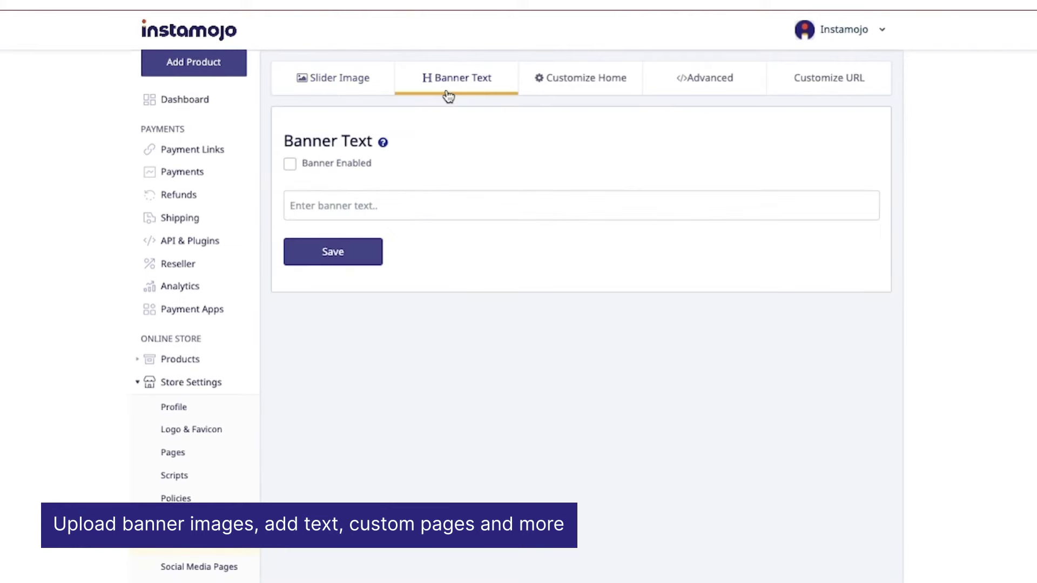
In the homepage sections, turn on Show Testimonials and Show latest products.
left_click(592, 79)
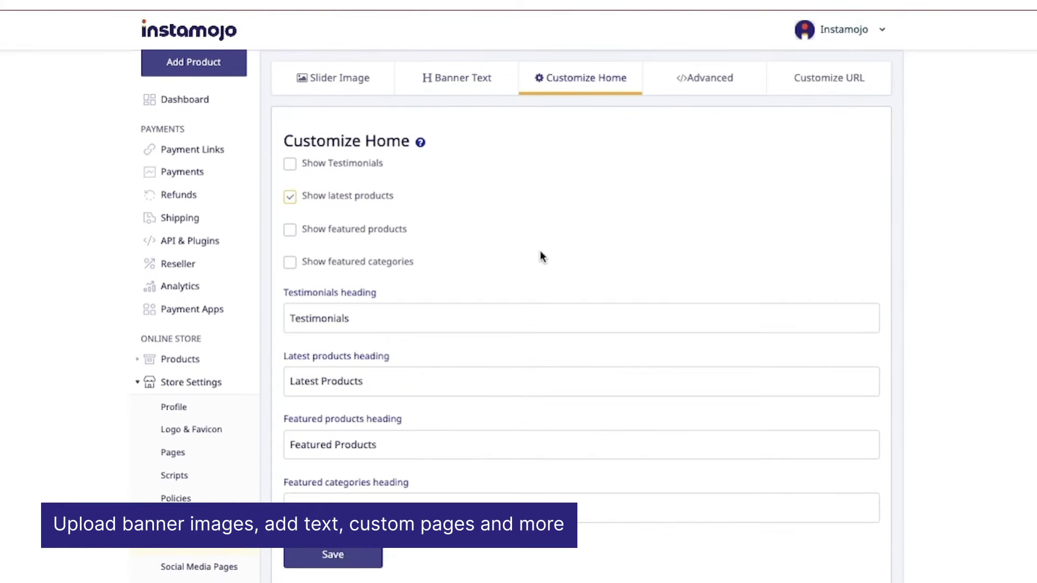
scroll(540, 254, "down", 1)
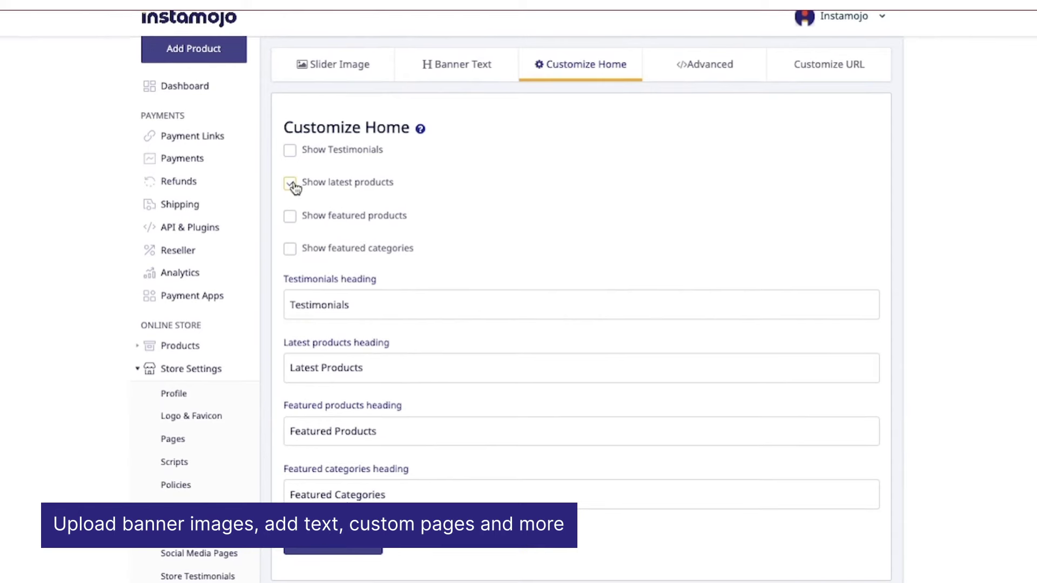
left_click(290, 153)
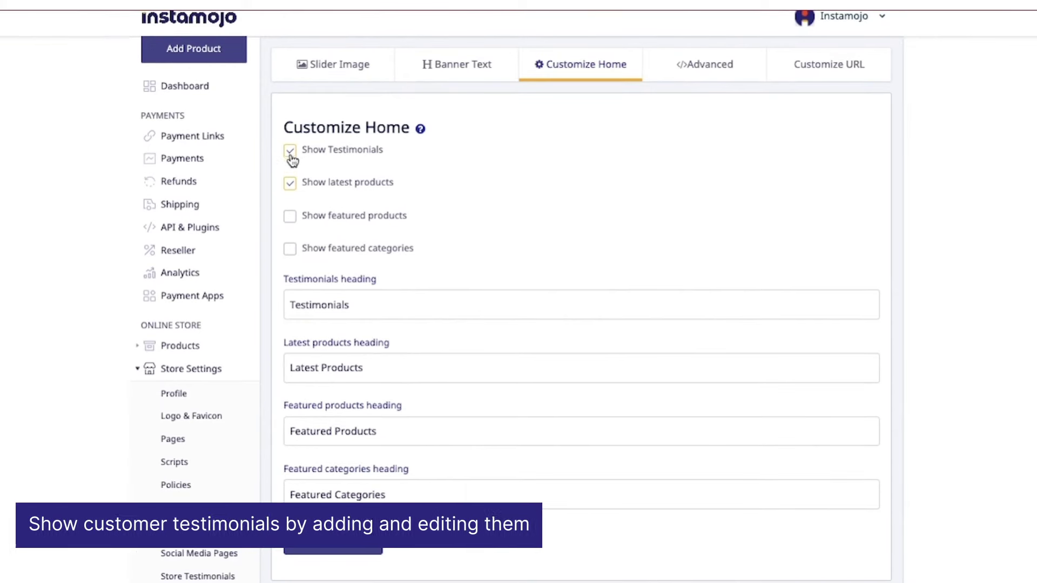
left_click(290, 219)
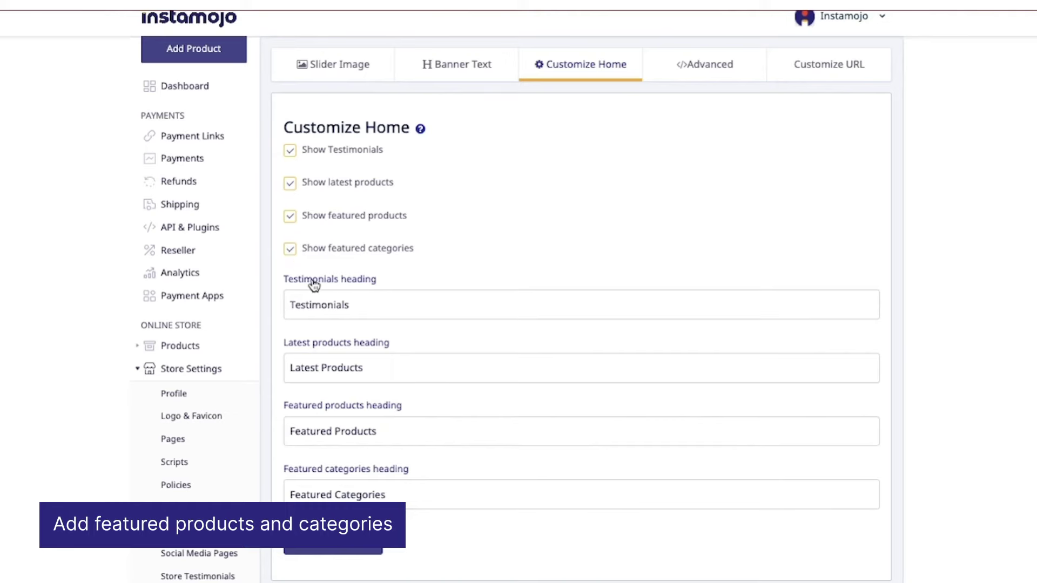
left_click(291, 250)
left_click(290, 216)
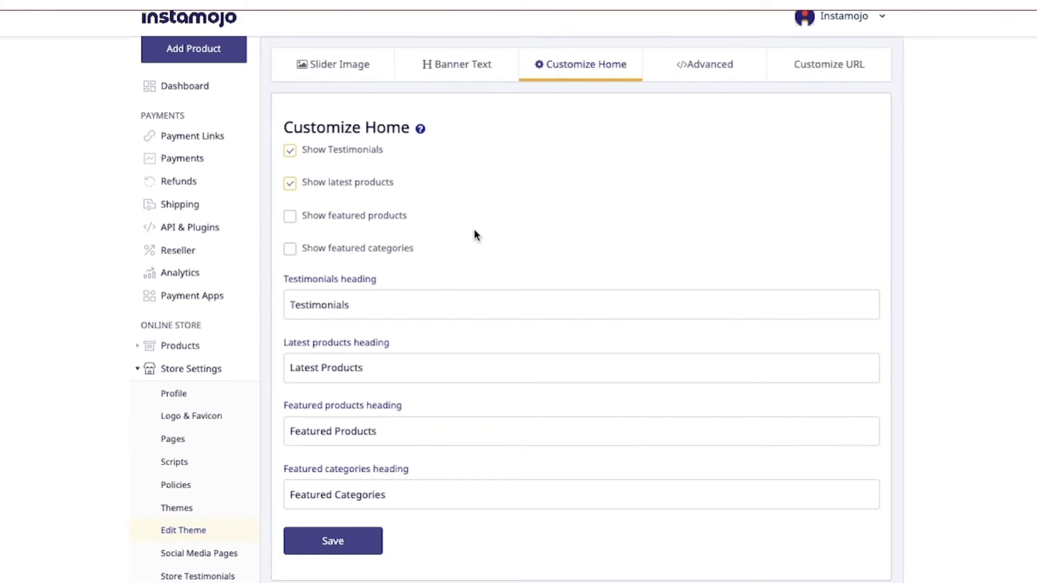
Look over the Advanced custom CSS and Customize URL settings, then go to Pages.
left_click(706, 81)
left_click(806, 67)
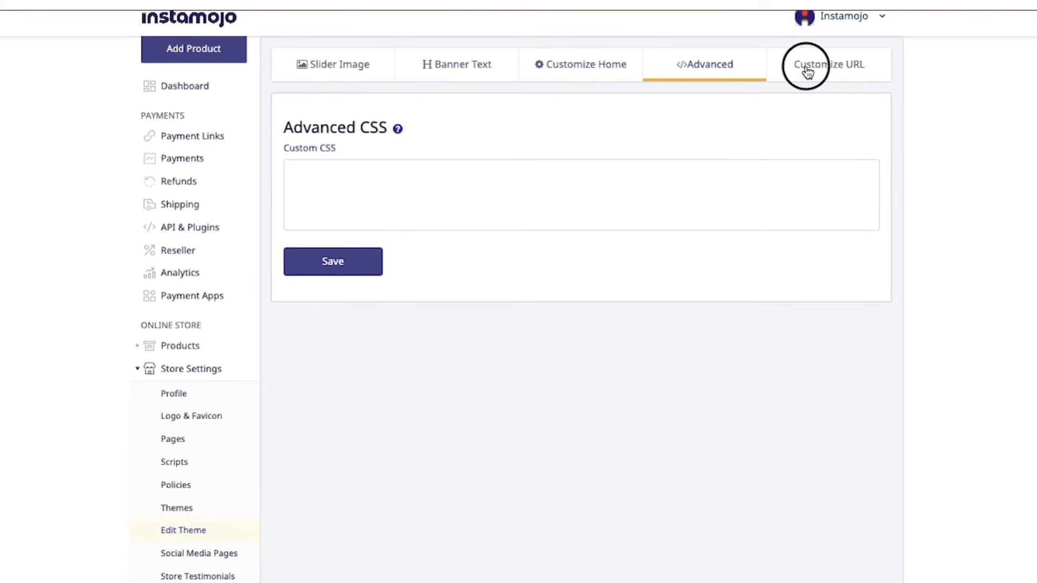
scroll(154, 432, "down", 2)
left_click(177, 342)
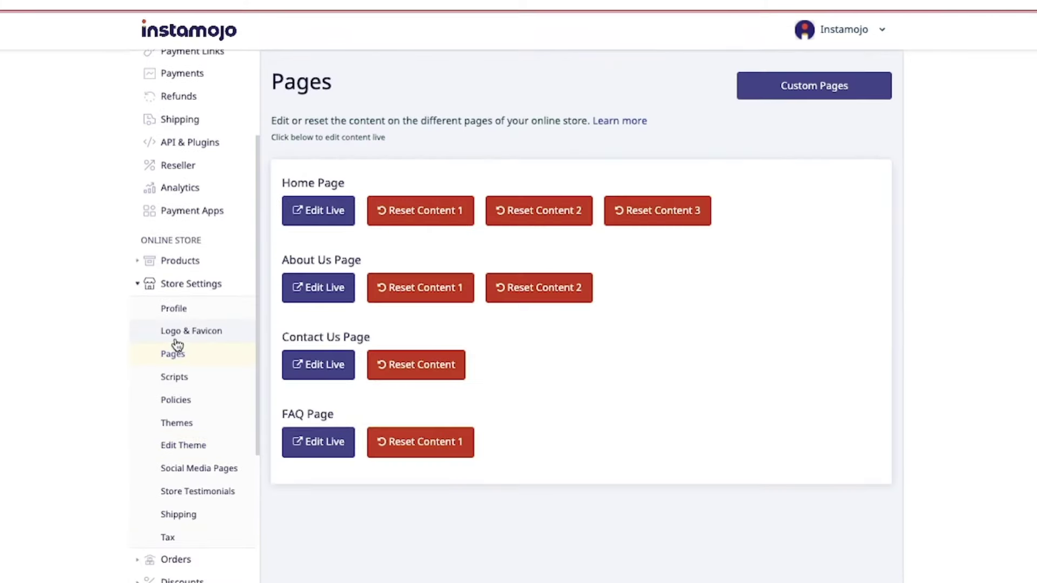
left_click(329, 221)
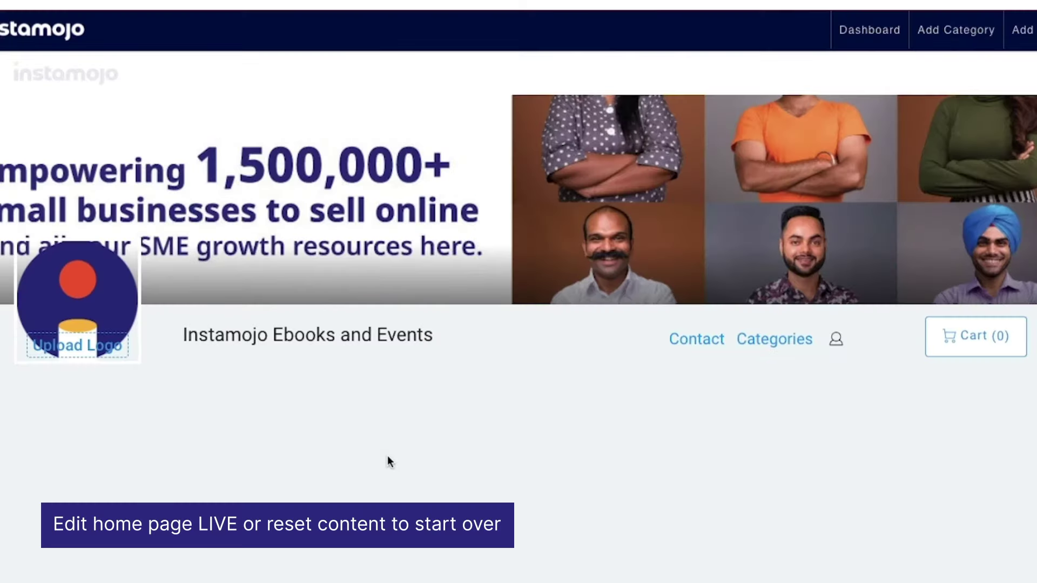
scroll(387, 455, "down", 5)
left_click(714, 134)
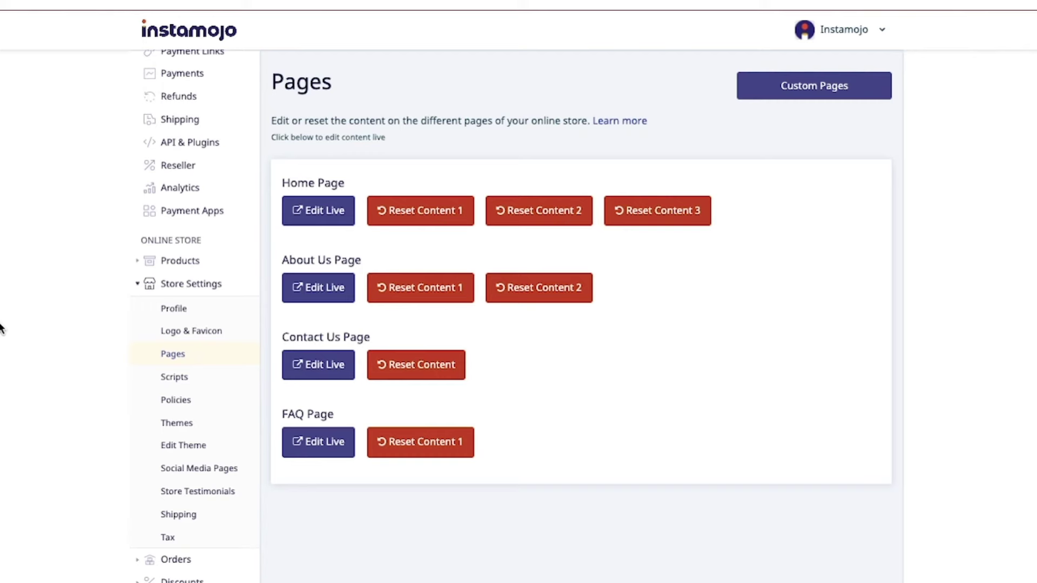
scroll(127, 456, "down", 1)
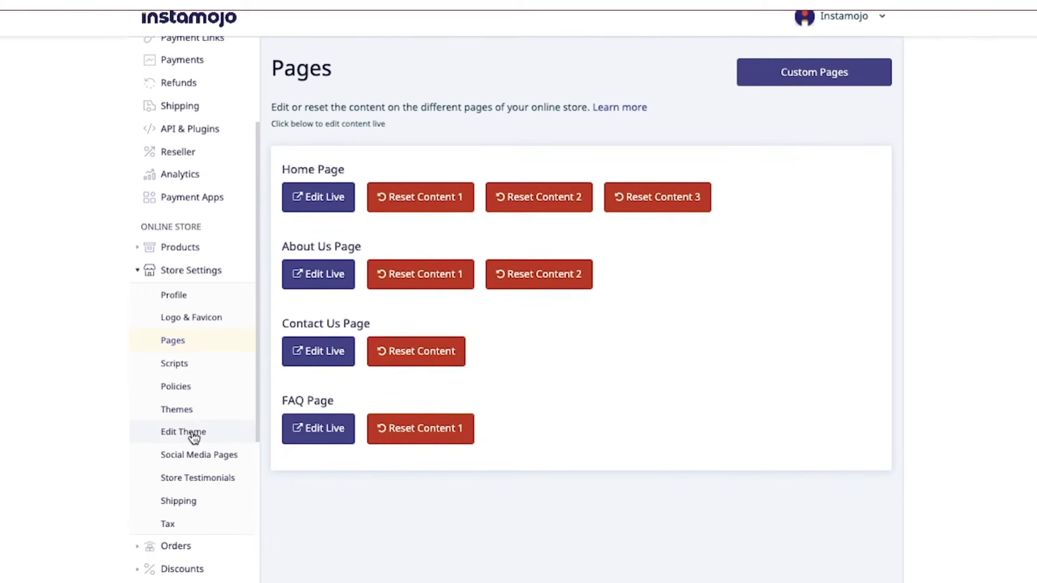
left_click(193, 436)
Review the Social Media Pages links and the Store Testimonials list.
left_click(170, 469)
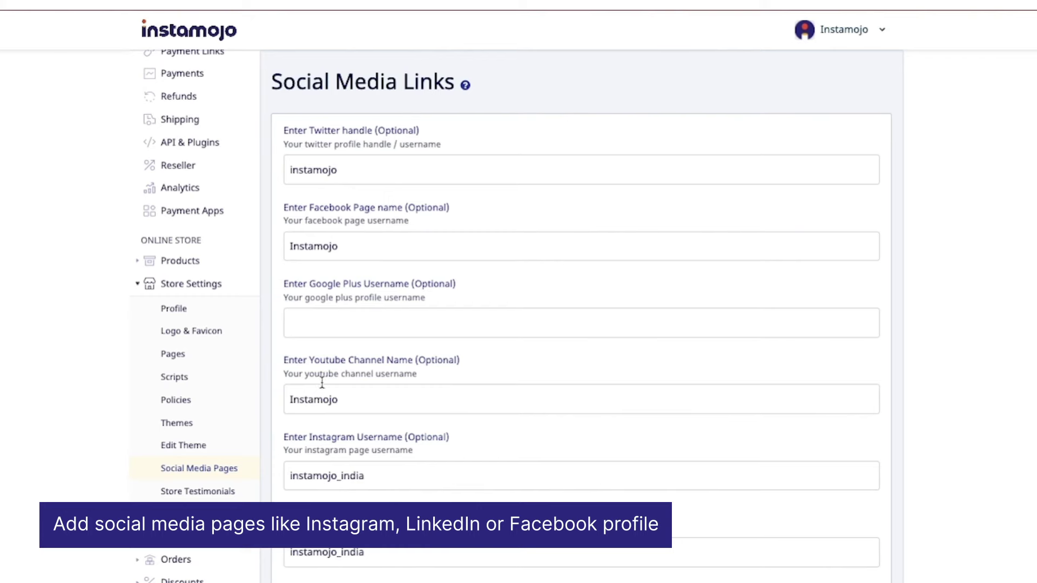
scroll(458, 360, "down", 2)
scroll(221, 497, "down", 1)
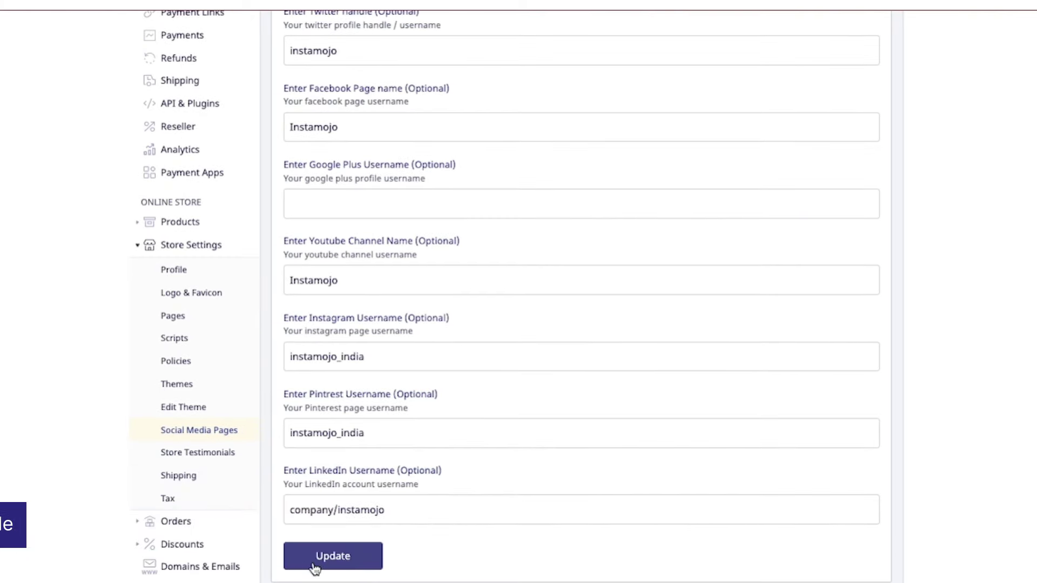
left_click(162, 457)
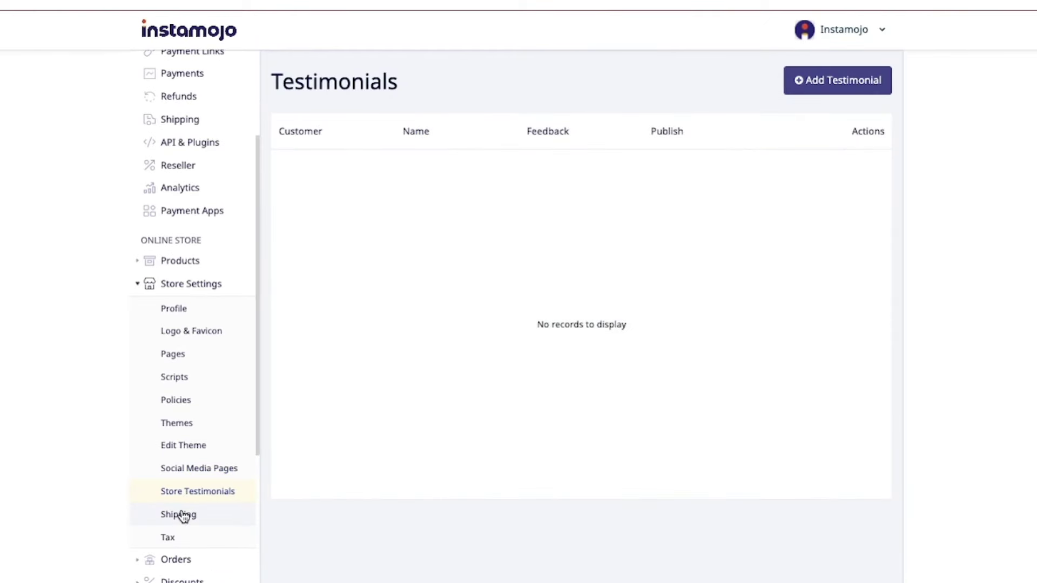
Pass the shipping convenience fee to customers as a flat fee on all orders.
left_click(184, 516)
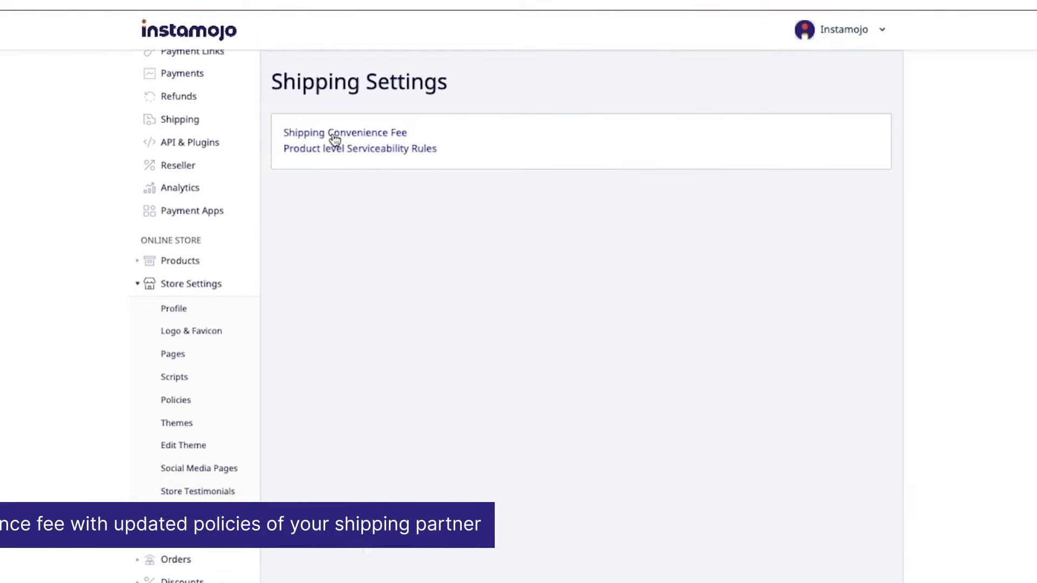
left_click(330, 134)
left_click(506, 220)
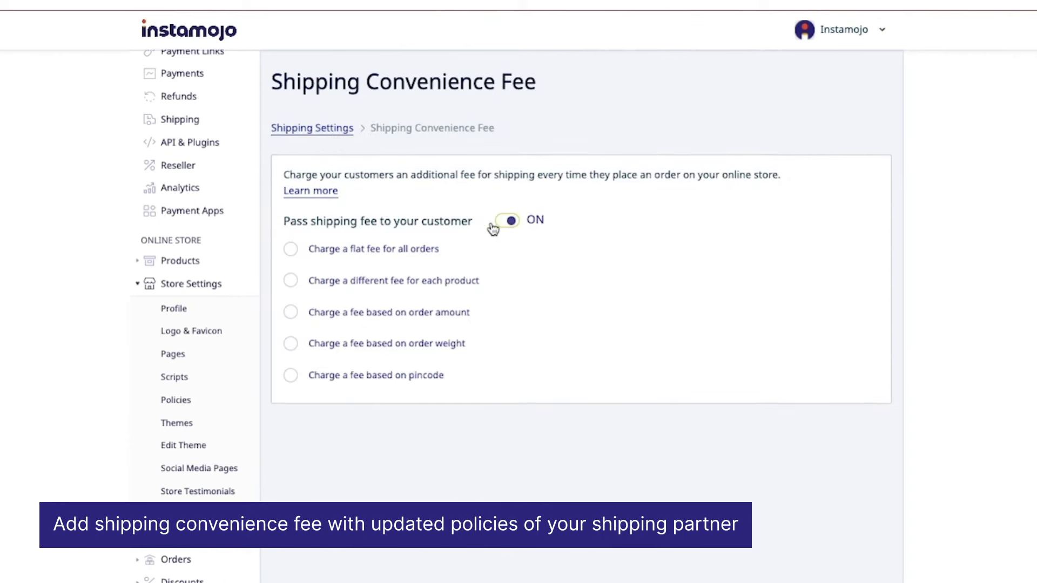
left_click(290, 249)
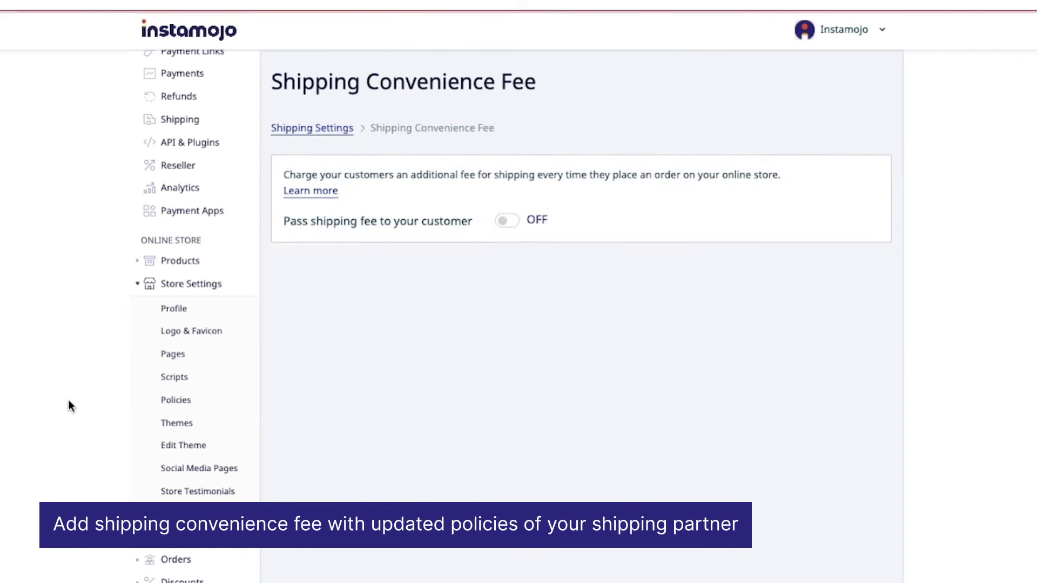
scroll(179, 410, "down", 2)
Open the GSTIN Information form in the Tax settings.
left_click(178, 423)
left_click(179, 447)
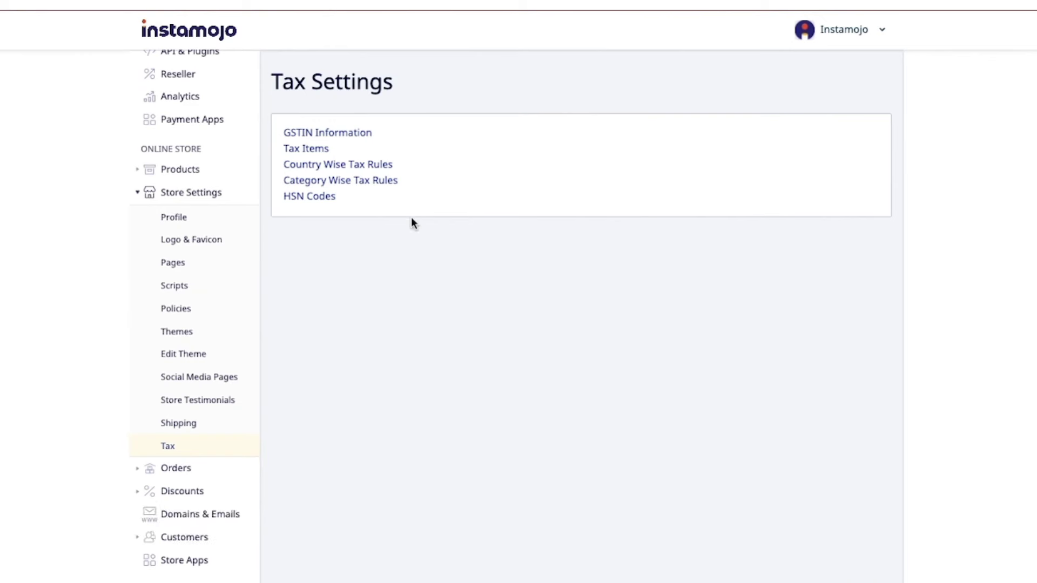
left_click(367, 135)
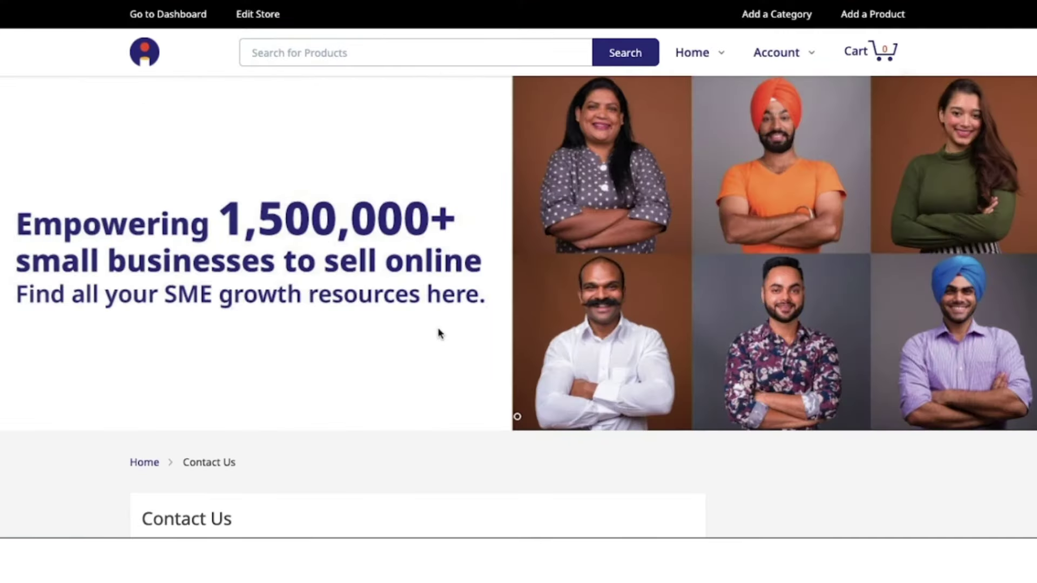
Go from Contact Us to the store home and scroll to About Our Store and Latest Products.
scroll(438, 327, "down", 5)
scroll(437, 330, "down", 3)
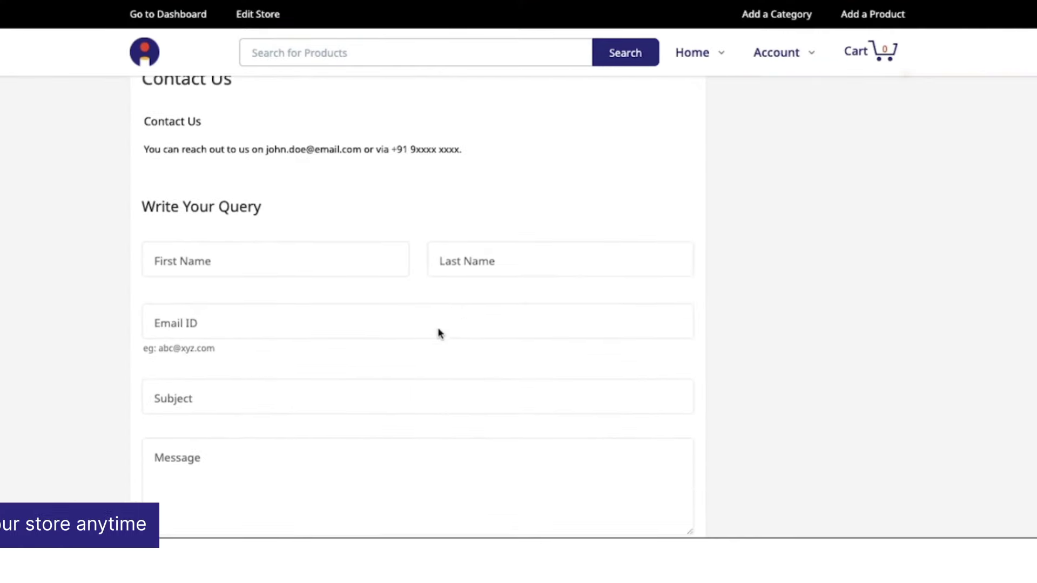
scroll(437, 329, "up", 8)
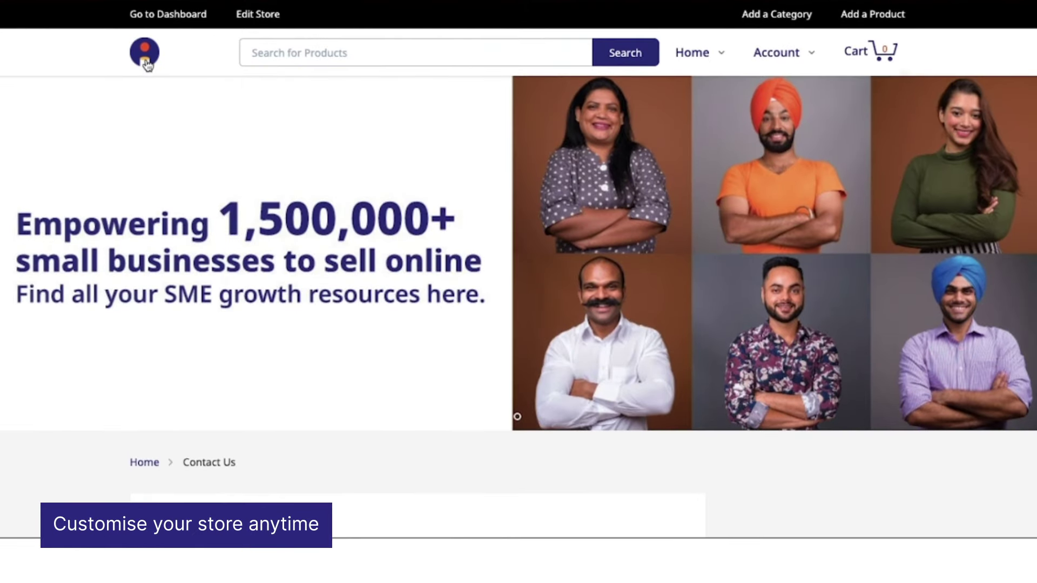
left_click(147, 64)
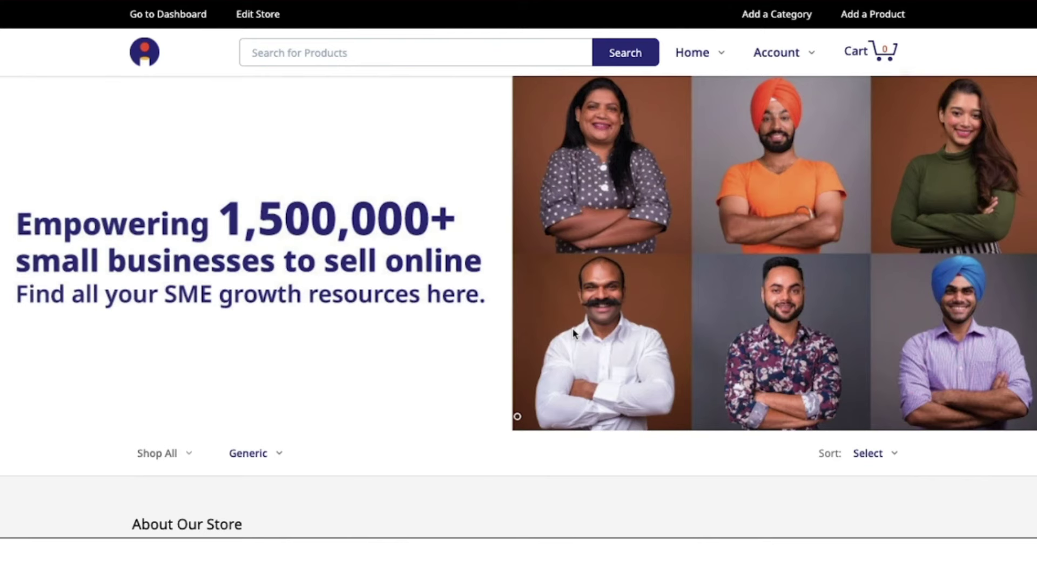
scroll(486, 231, "down", 4)
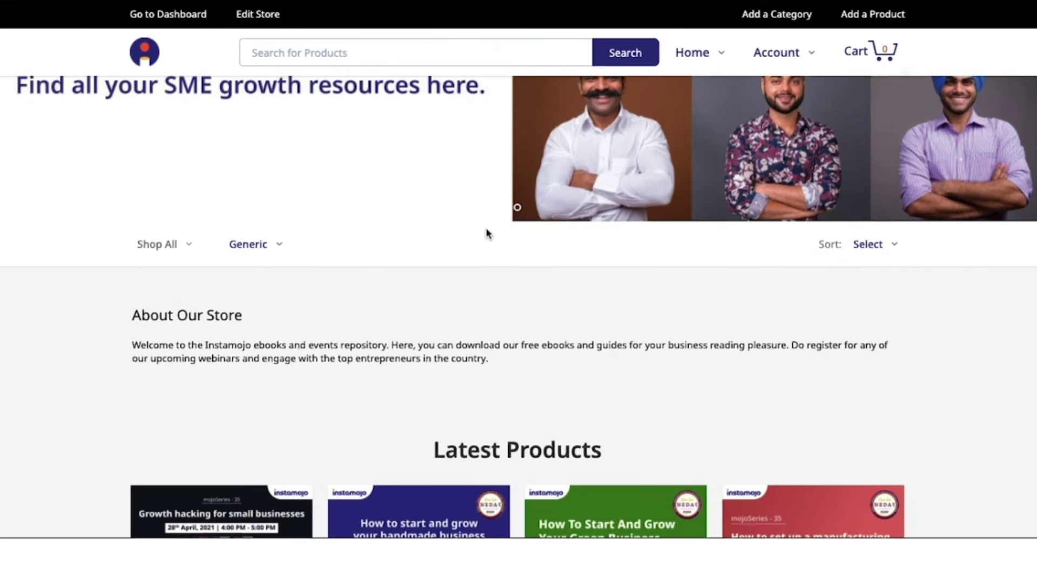